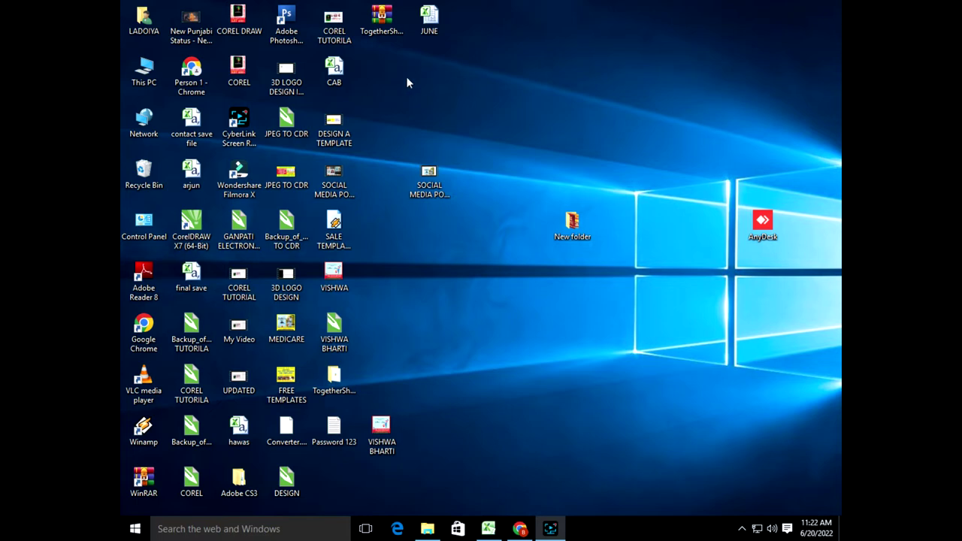
{"action": "left_click", "coordinate": [550, 528]}
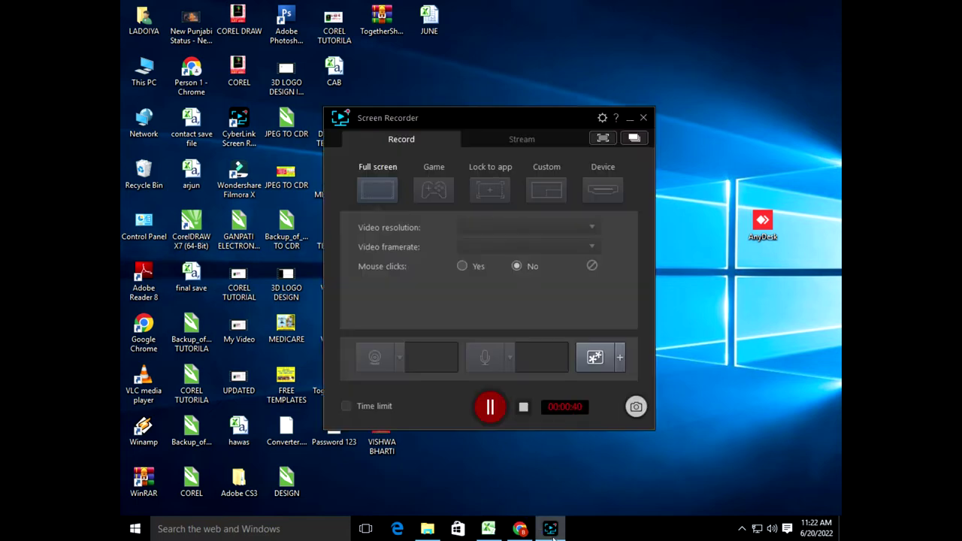
{"action": "left_click", "coordinate": [550, 528]}
{"action": "left_click", "coordinate": [382, 18]}
{"action": "right_click", "coordinate": [372, 14]}
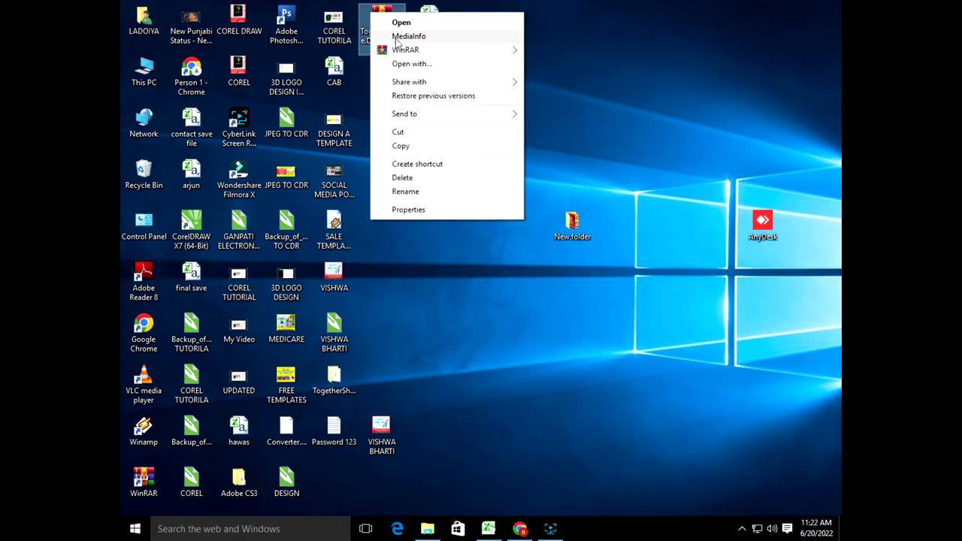
{"action": "mouse_move", "coordinate": [406, 49]}
{"action": "left_click", "coordinate": [452, 255]}
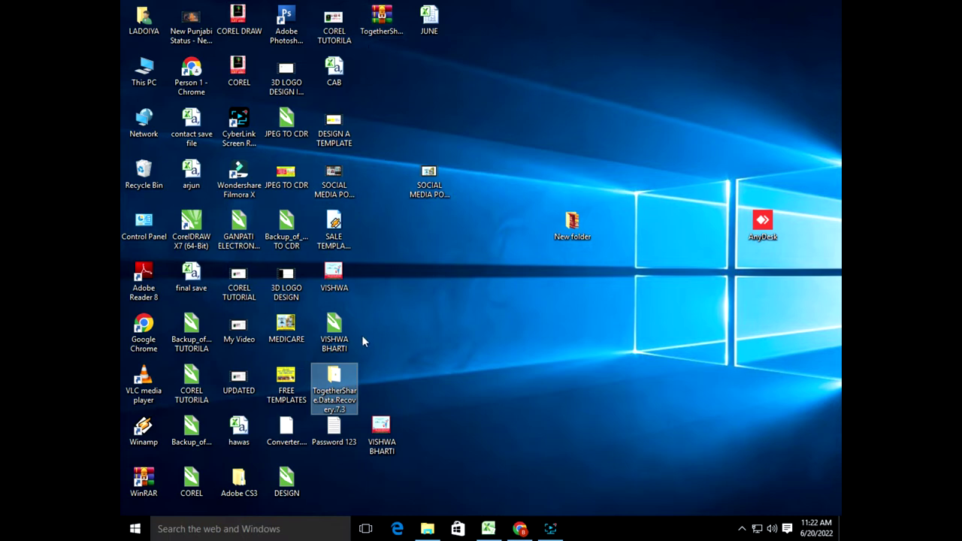
Run Setup from the TogetherShare.Data.Recovery.7.3 desktop folder and install the program with default options, without launching it at the end.
{"action": "double_click", "coordinate": [337, 397]}
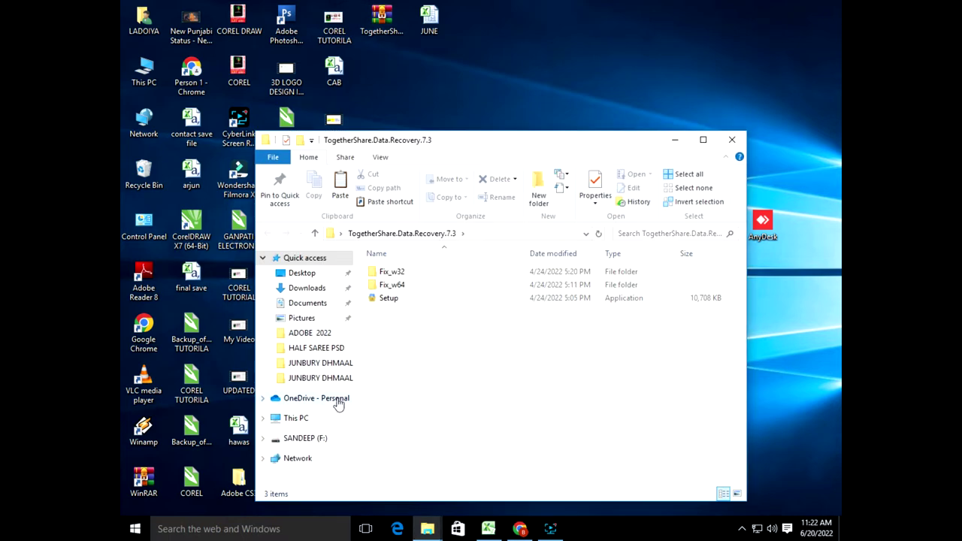
{"action": "double_click", "coordinate": [391, 299]}
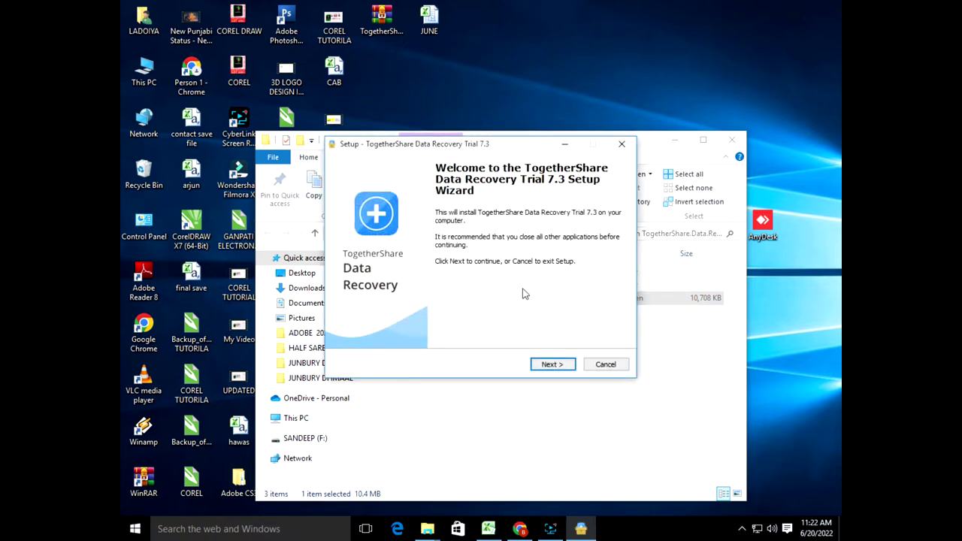
{"action": "left_click", "coordinate": [563, 363]}
{"action": "left_click", "coordinate": [554, 365]}
{"action": "left_click", "coordinate": [558, 365]}
{"action": "left_click", "coordinate": [556, 365]}
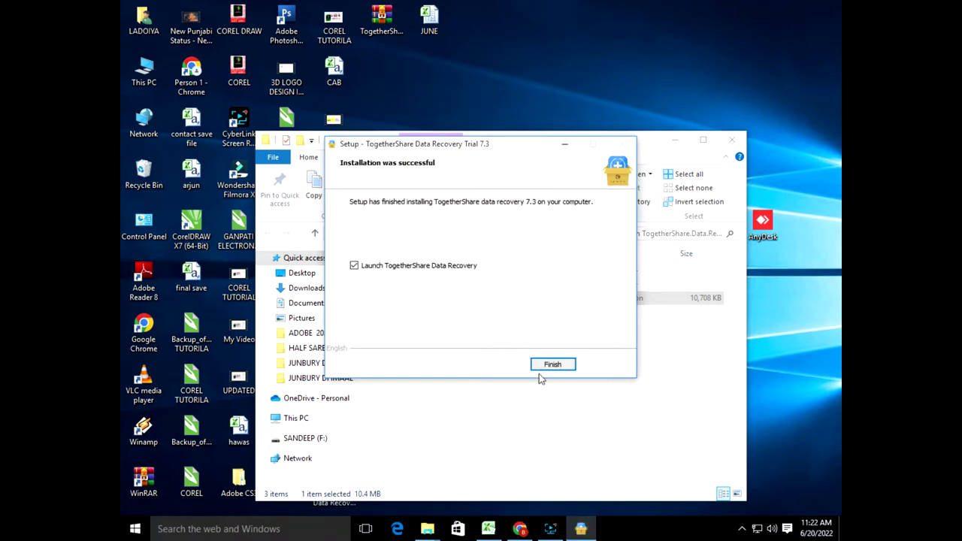
{"action": "left_click", "coordinate": [425, 268]}
{"action": "left_click", "coordinate": [552, 365]}
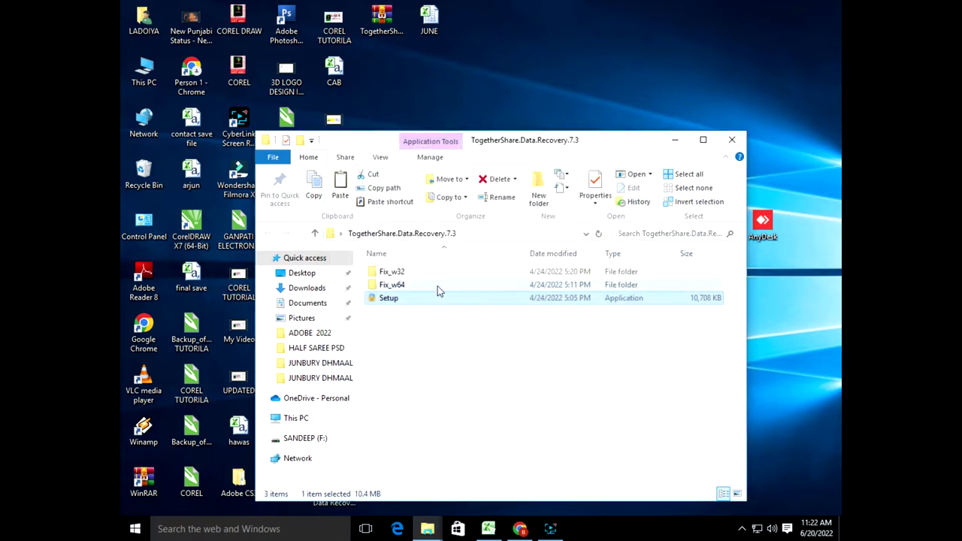
Copy the Togethershare application from the Advanced Pe subfolder of Fix_w64 and close the folder window.
{"action": "double_click", "coordinate": [399, 285]}
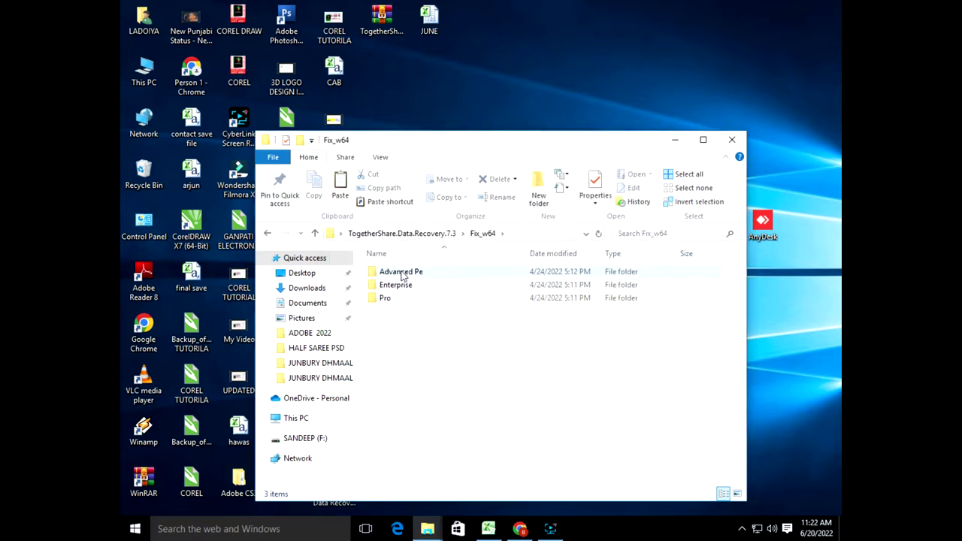
{"action": "double_click", "coordinate": [402, 272]}
{"action": "left_click_drag", "start_coordinate": [438, 316], "coordinate": [399, 274]}
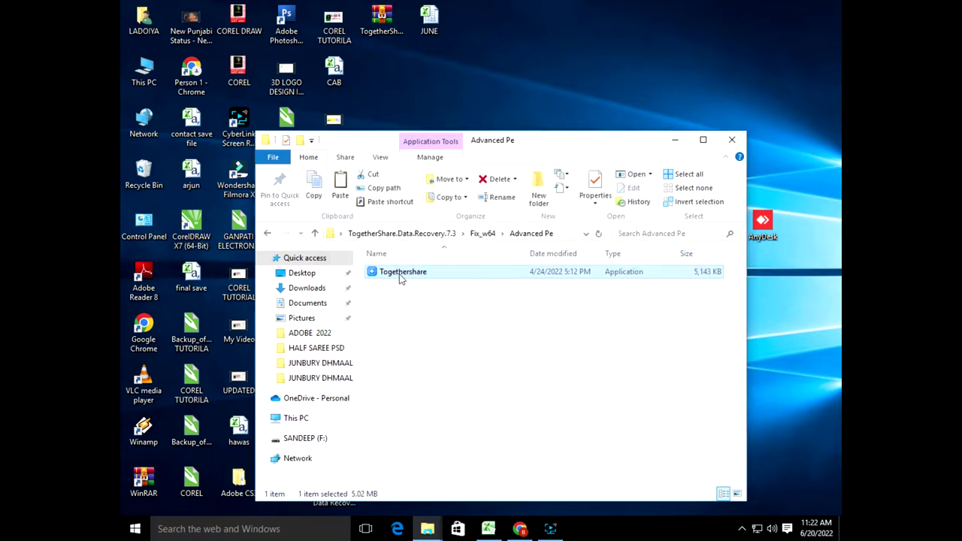
{"action": "right_click", "coordinate": [399, 274]}
{"action": "left_click", "coordinate": [433, 192]}
{"action": "left_click", "coordinate": [732, 140]}
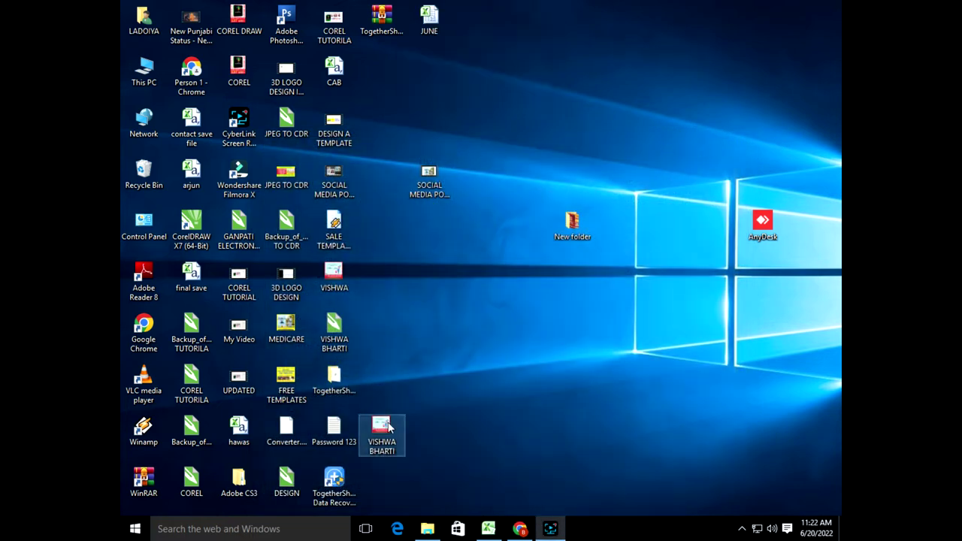
Paste the copied Togethershare application into the desktop shortcut's install folder, replacing the existing file with administrator permission, and close the folder.
{"action": "left_click", "coordinate": [333, 481]}
{"action": "right_click", "coordinate": [336, 472]}
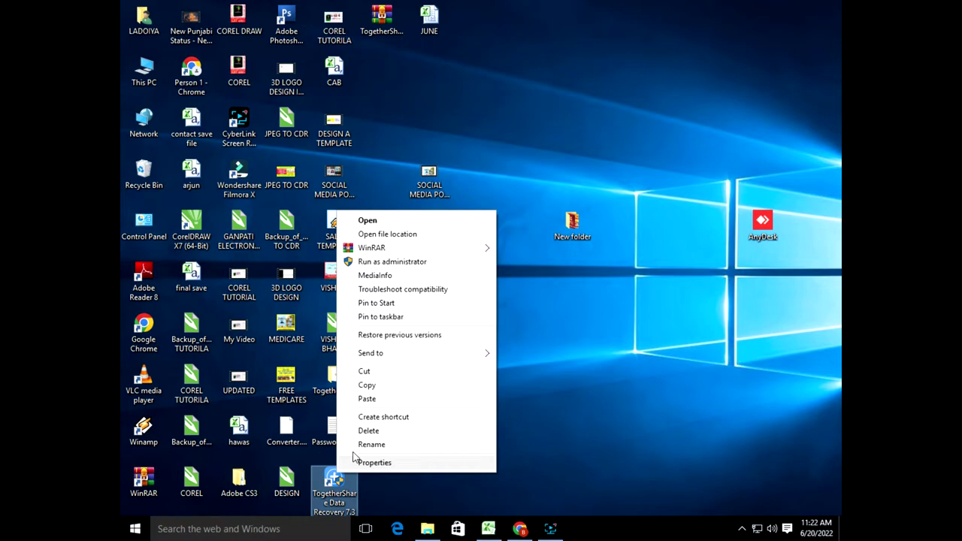
{"action": "left_click", "coordinate": [382, 234]}
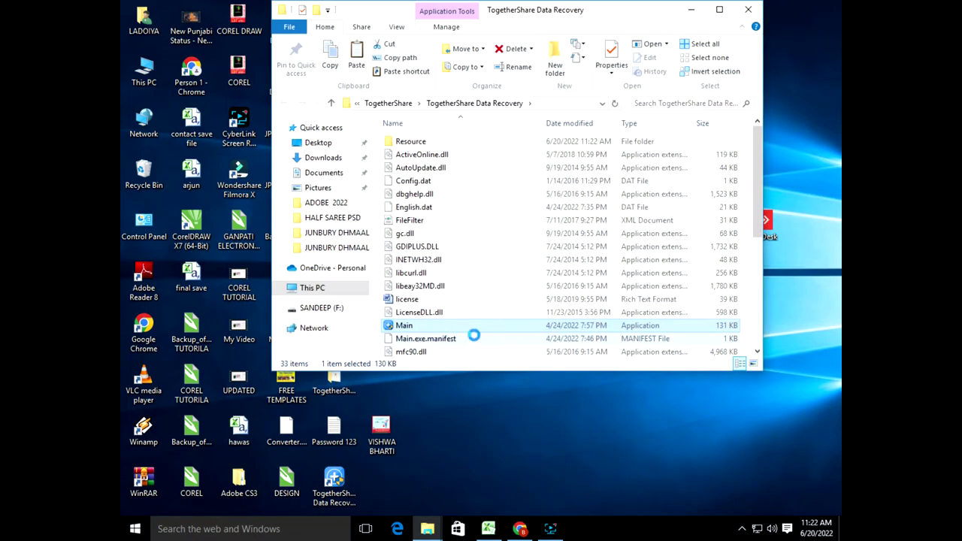
{"action": "key", "text": "ctrl+v"}
{"action": "left_click", "coordinate": [344, 180]}
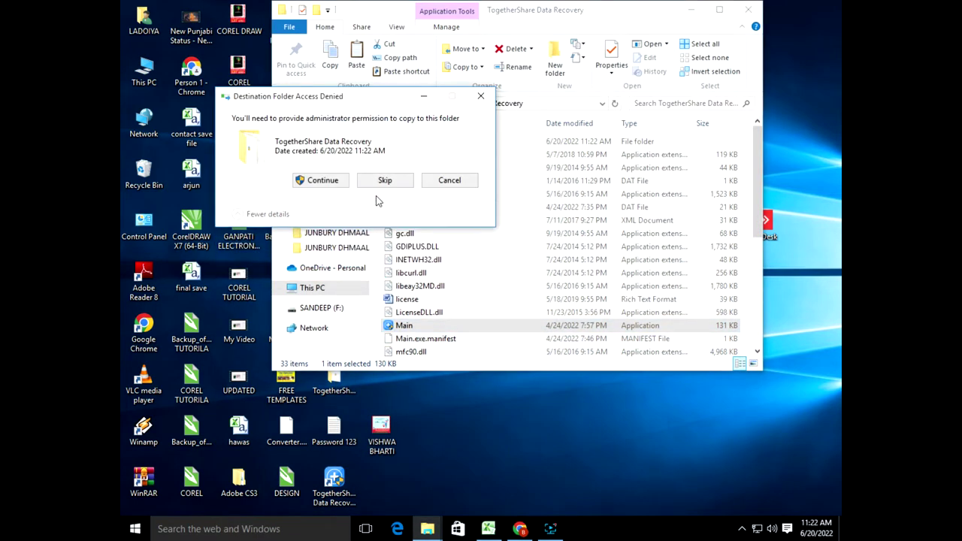
{"action": "left_click", "coordinate": [322, 181]}
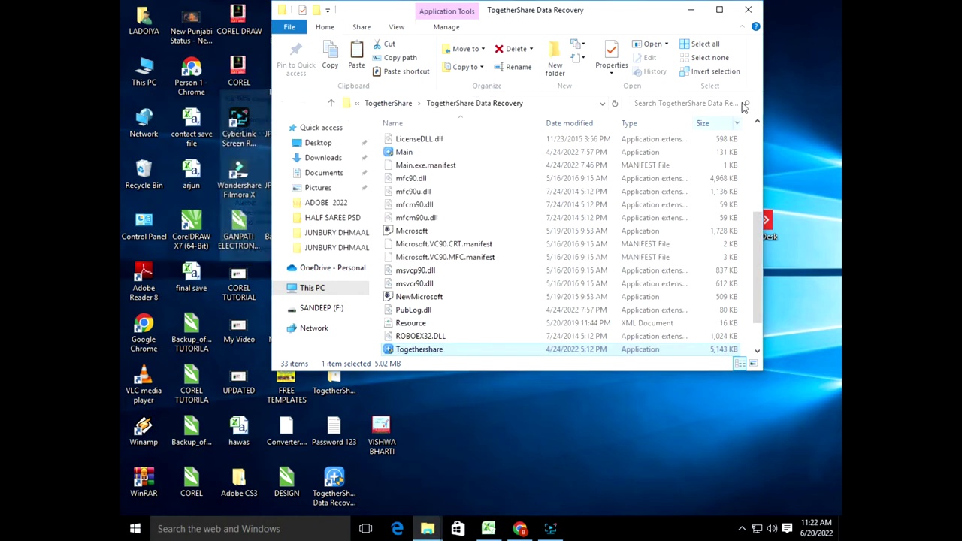
{"action": "left_click", "coordinate": [748, 9]}
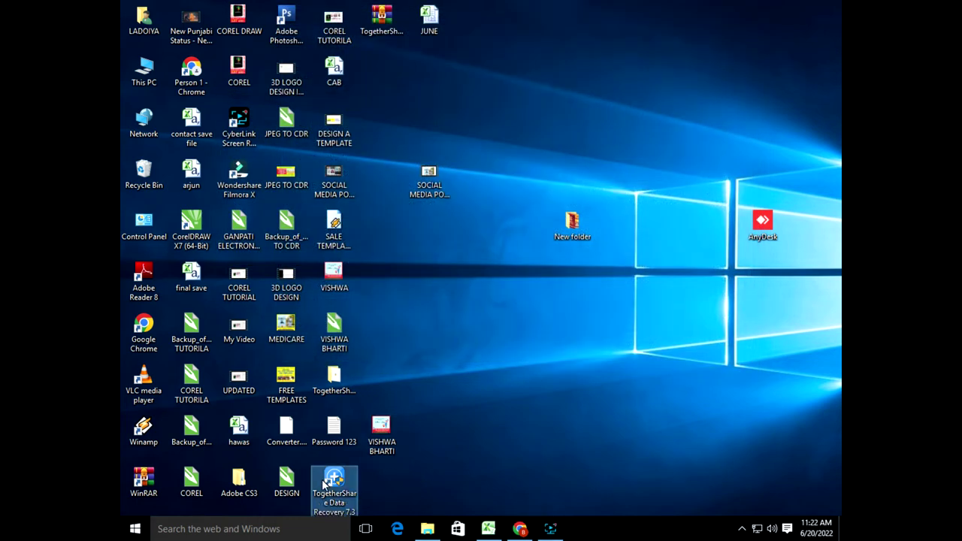
Launch TogetherShare Data Recovery, scan the external drive F: and look through the list of found files.
{"action": "double_click", "coordinate": [323, 484]}
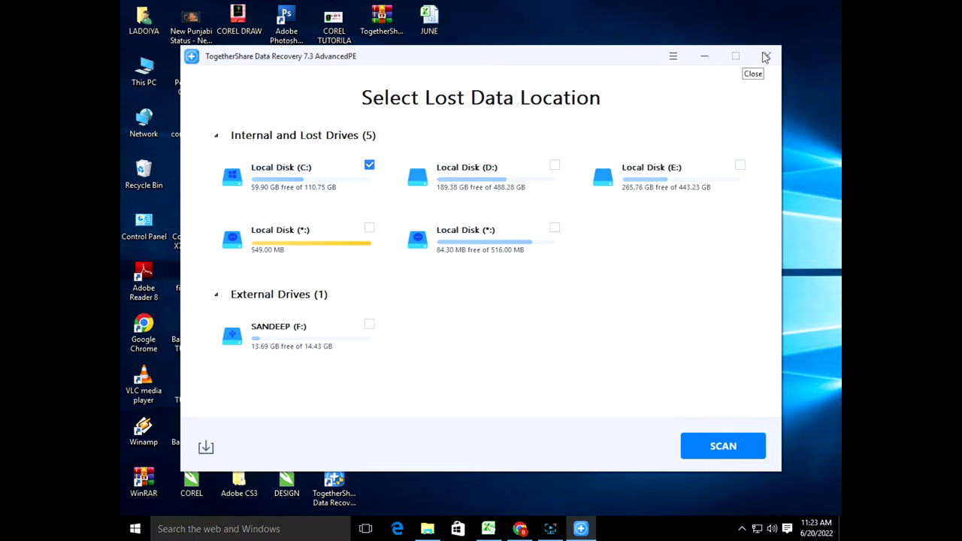
{"action": "left_click", "coordinate": [274, 346]}
{"action": "left_click", "coordinate": [744, 451]}
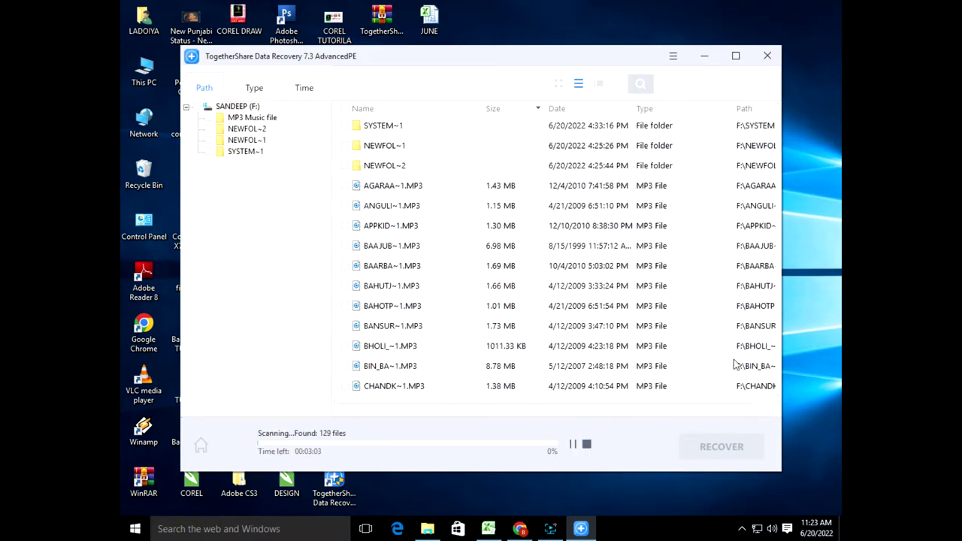
{"action": "scroll", "coordinate": [526, 308], "scroll_direction": "down", "scroll_amount": 10}
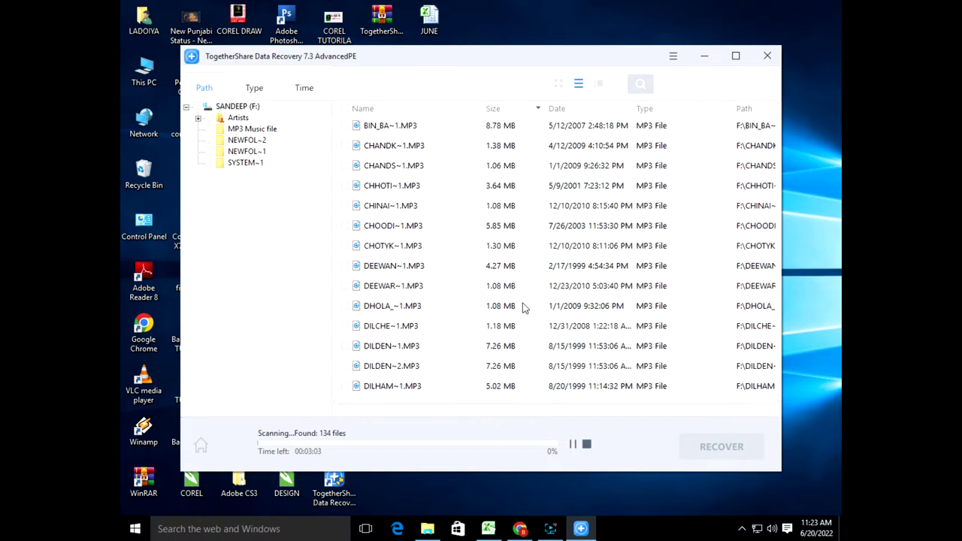
{"action": "scroll", "coordinate": [526, 310], "scroll_direction": "down", "scroll_amount": 10}
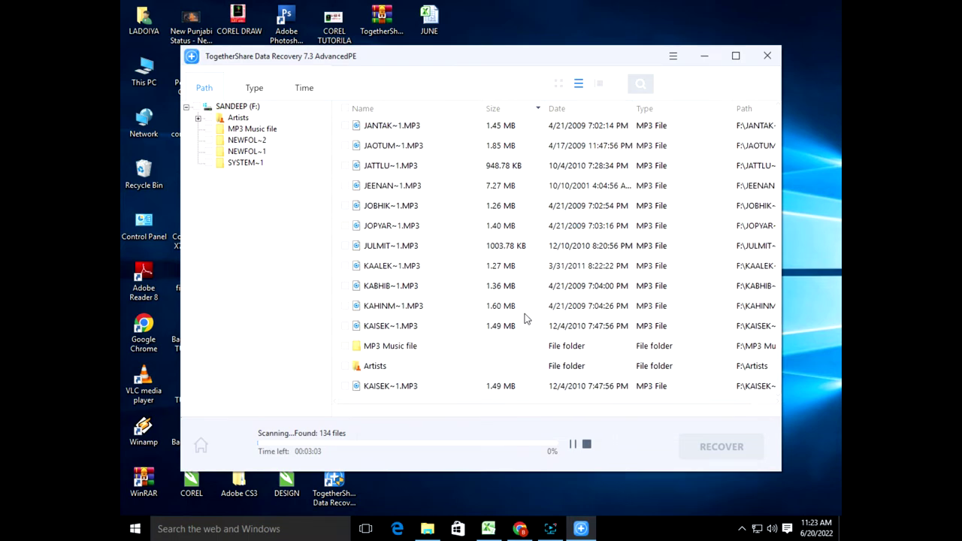
{"action": "scroll", "coordinate": [530, 323], "scroll_direction": "up", "scroll_amount": 10}
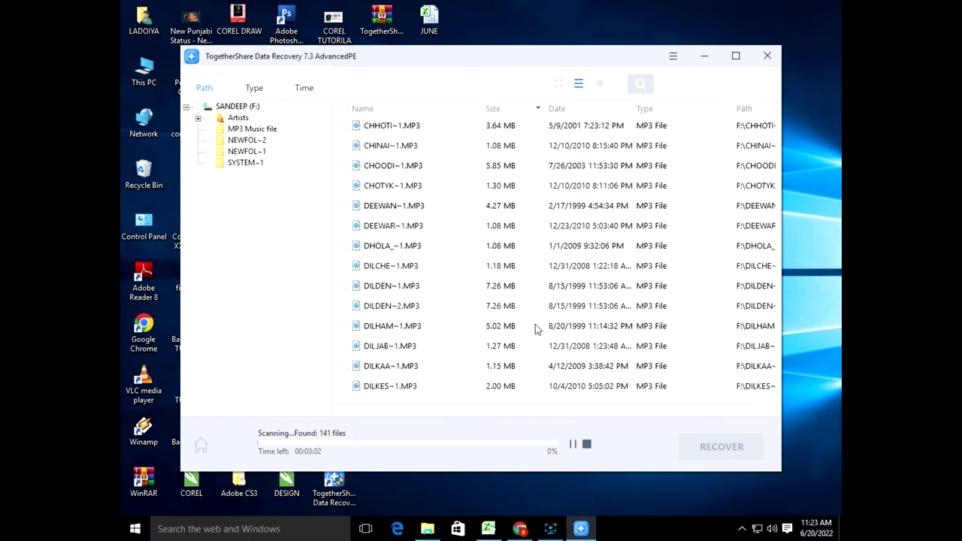
{"action": "scroll", "coordinate": [535, 324], "scroll_direction": "up", "scroll_amount": 5}
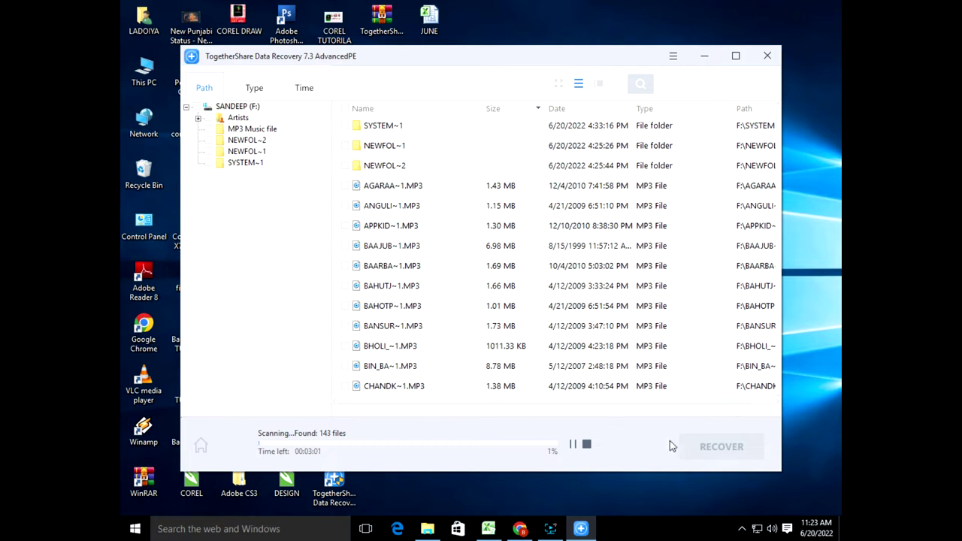
Pause the running scan of drive F: and exit TogetherShare Data Recovery.
{"action": "left_click", "coordinate": [573, 445]}
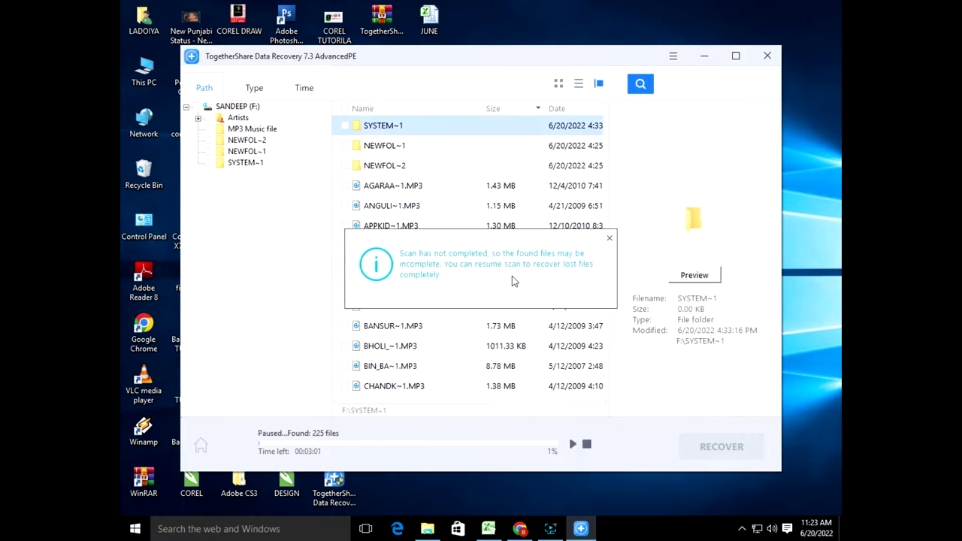
{"action": "left_click", "coordinate": [610, 238]}
{"action": "left_click", "coordinate": [766, 56]}
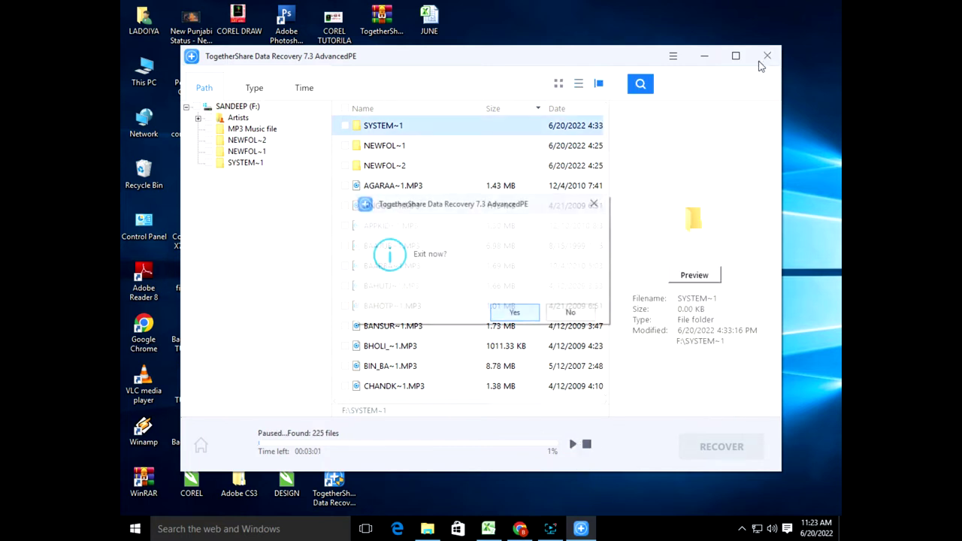
{"action": "left_click", "coordinate": [514, 312]}
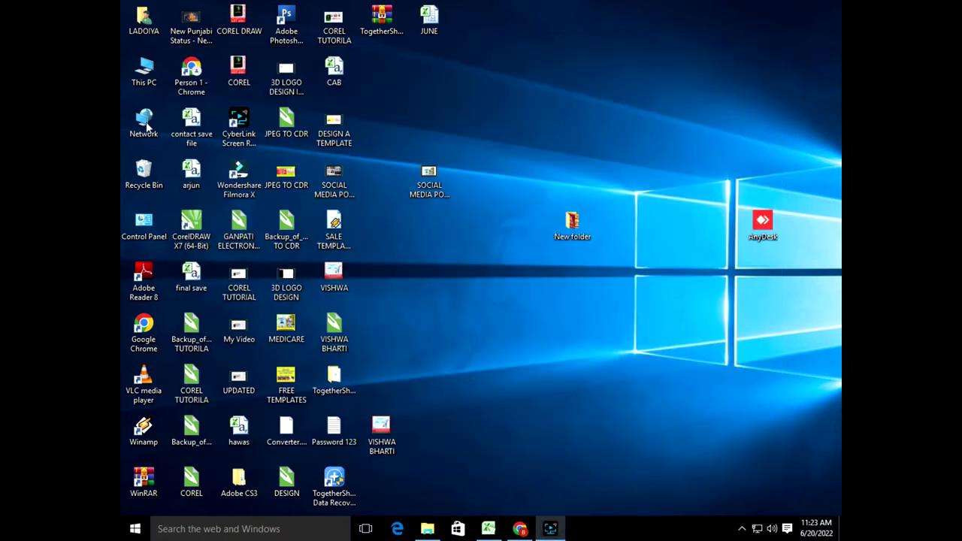
Open This PC from the desktop and maximize its window.
{"action": "double_click", "coordinate": [139, 71]}
{"action": "left_click", "coordinate": [743, 30]}
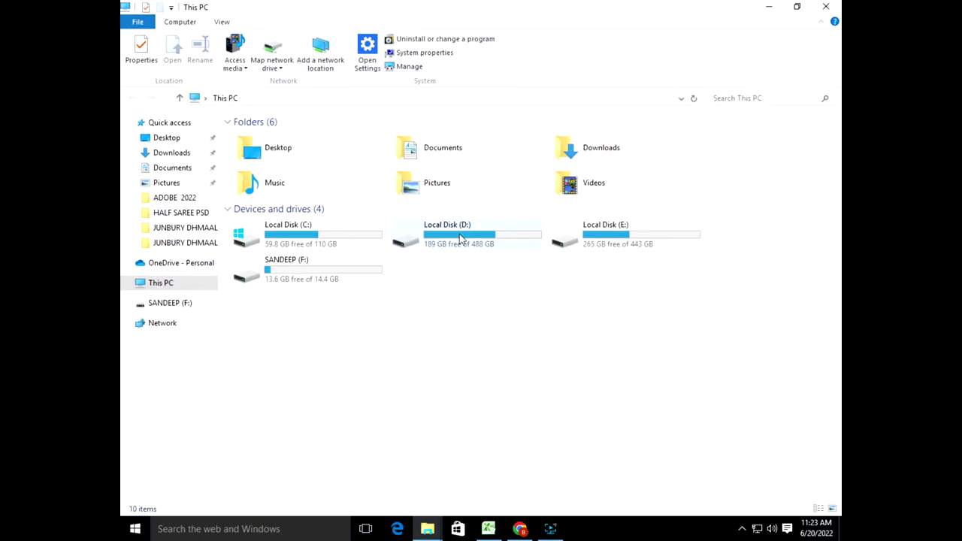
{"action": "left_click", "coordinate": [266, 268]}
{"action": "right_click", "coordinate": [299, 261]}
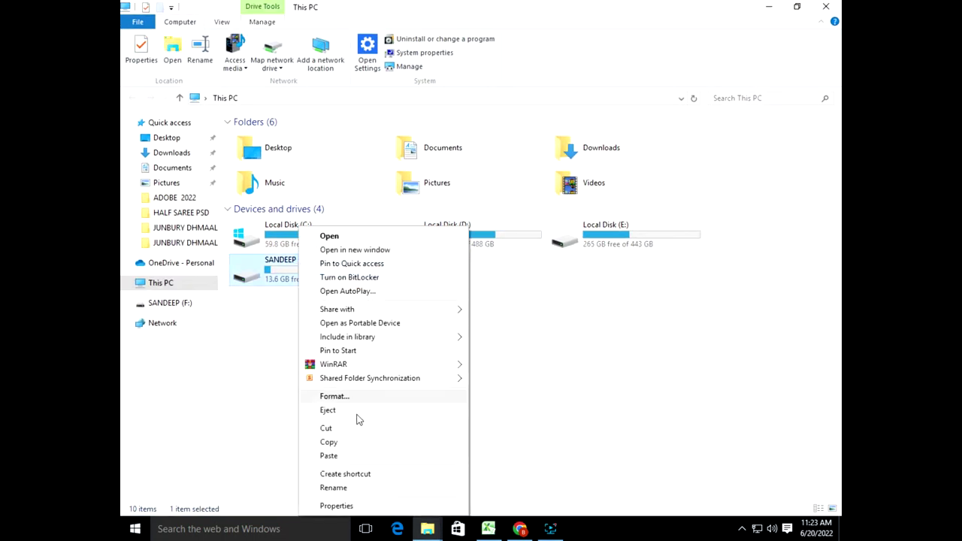
{"action": "left_click", "coordinate": [342, 397]}
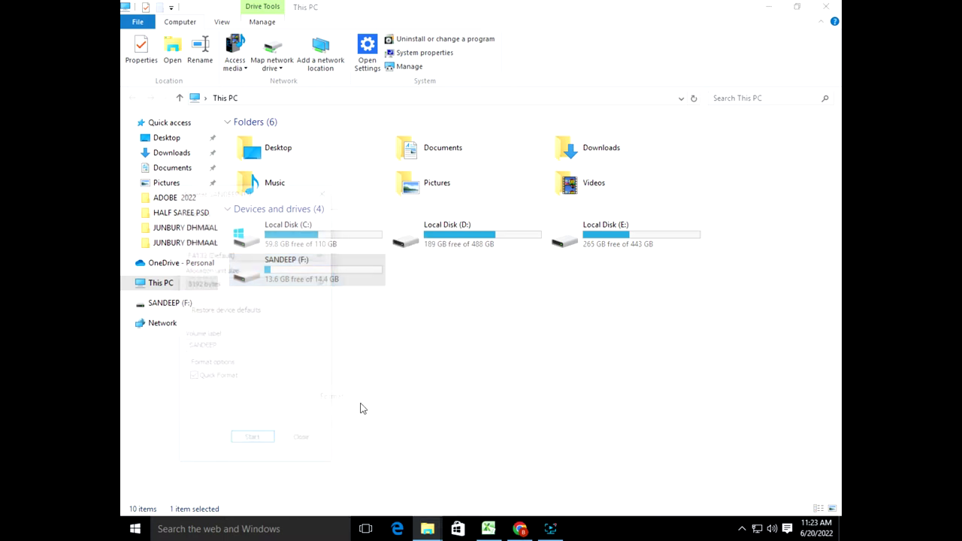
{"action": "left_click", "coordinate": [263, 449]}
{"action": "left_click", "coordinate": [554, 266]}
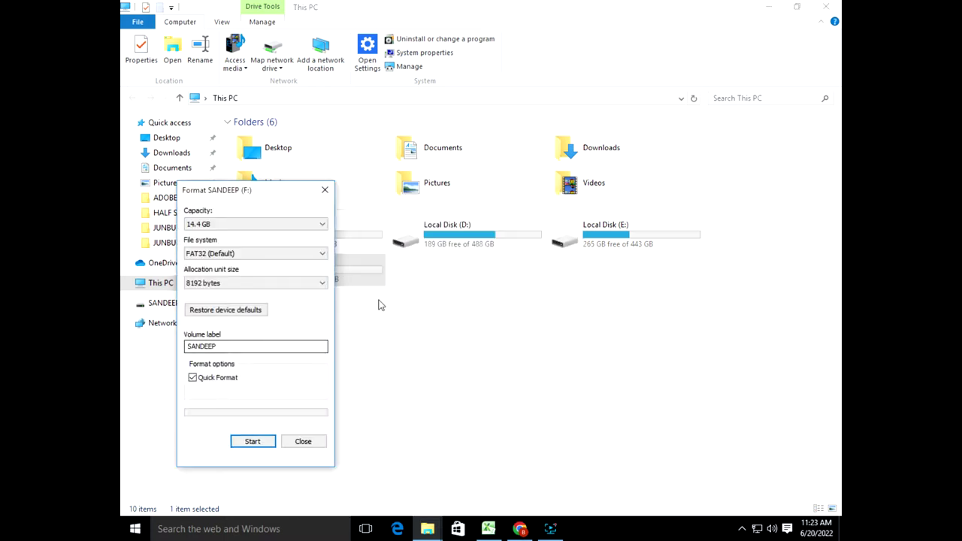
{"action": "key", "text": "Escape"}
Examine the MP3 files in New Folder and New Folder (2) on drive F:, then return to This PC.
{"action": "double_click", "coordinate": [313, 283]}
{"action": "double_click", "coordinate": [270, 137]}
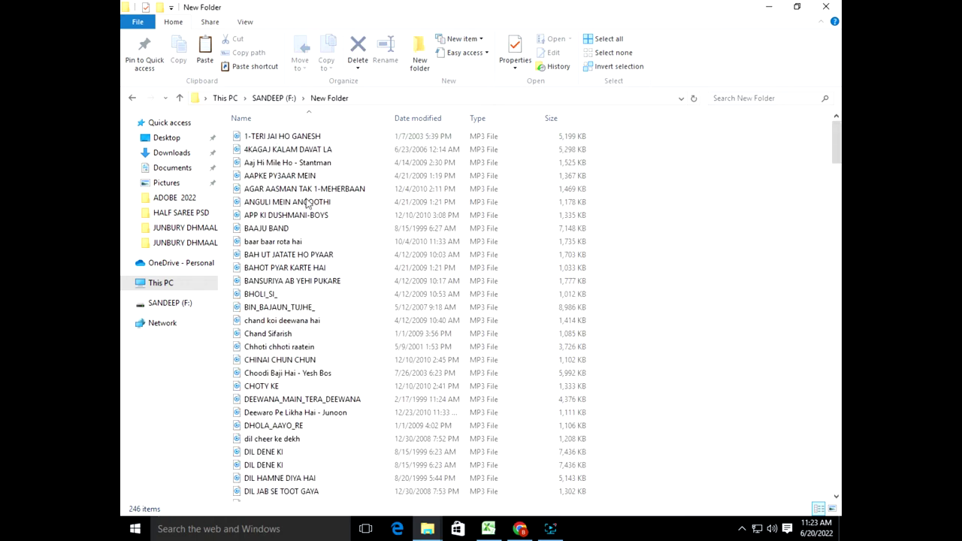
{"action": "scroll", "coordinate": [307, 205], "scroll_direction": "down", "scroll_amount": 20}
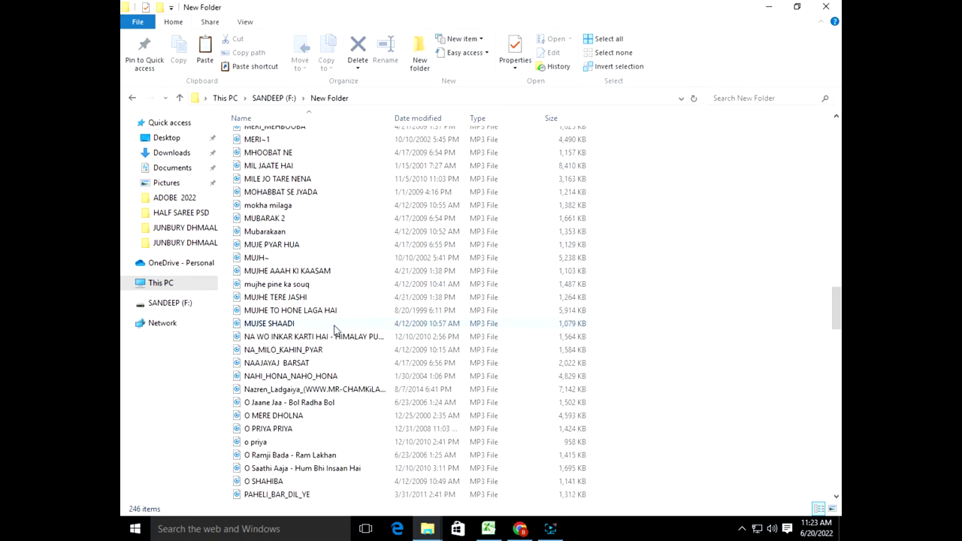
{"action": "scroll", "coordinate": [335, 331], "scroll_direction": "down", "scroll_amount": 10}
{"action": "key", "text": "alt+Left"}
{"action": "double_click", "coordinate": [264, 151]}
{"action": "scroll", "coordinate": [321, 237], "scroll_direction": "down", "scroll_amount": 5}
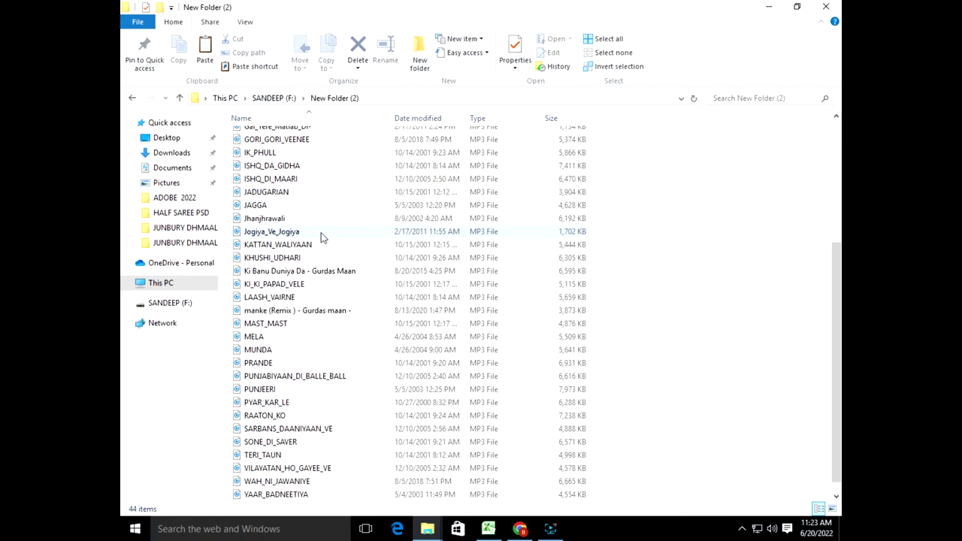
{"action": "key", "text": "alt+Left"}
{"action": "key", "text": "alt+Left"}
Quick-format drive F: as FAT32 with an 8192-byte allocation unit size, keeping its volume label.
{"action": "right_click", "coordinate": [268, 280]}
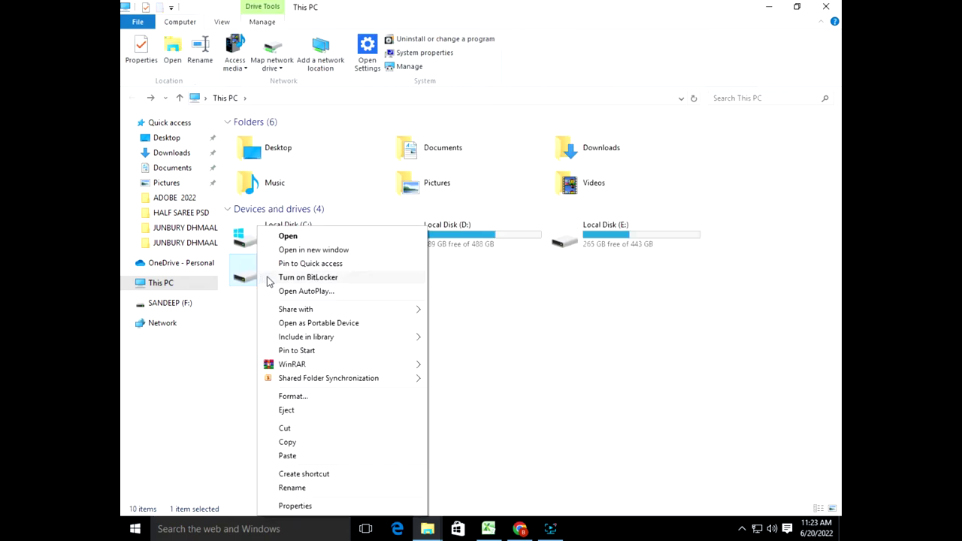
{"action": "left_click", "coordinate": [295, 396]}
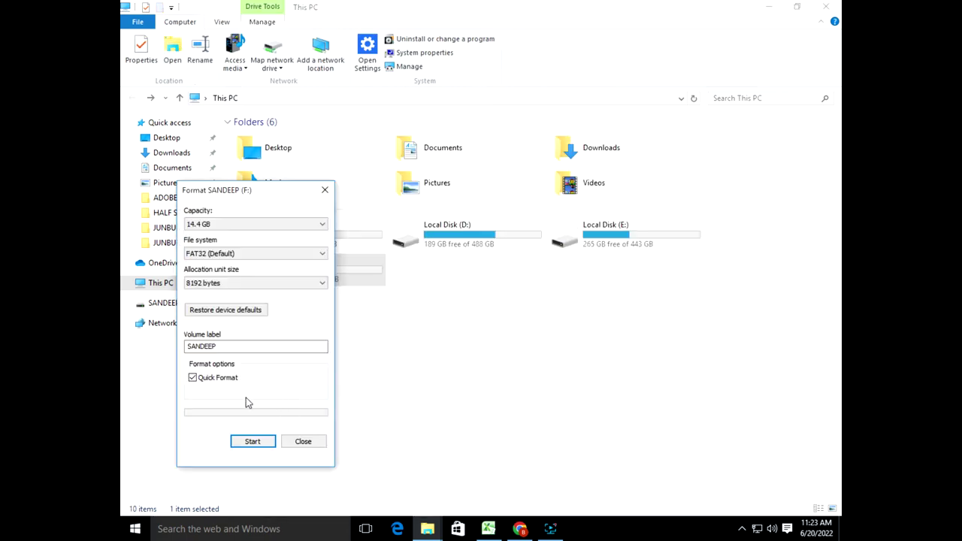
{"action": "left_click", "coordinate": [254, 442]}
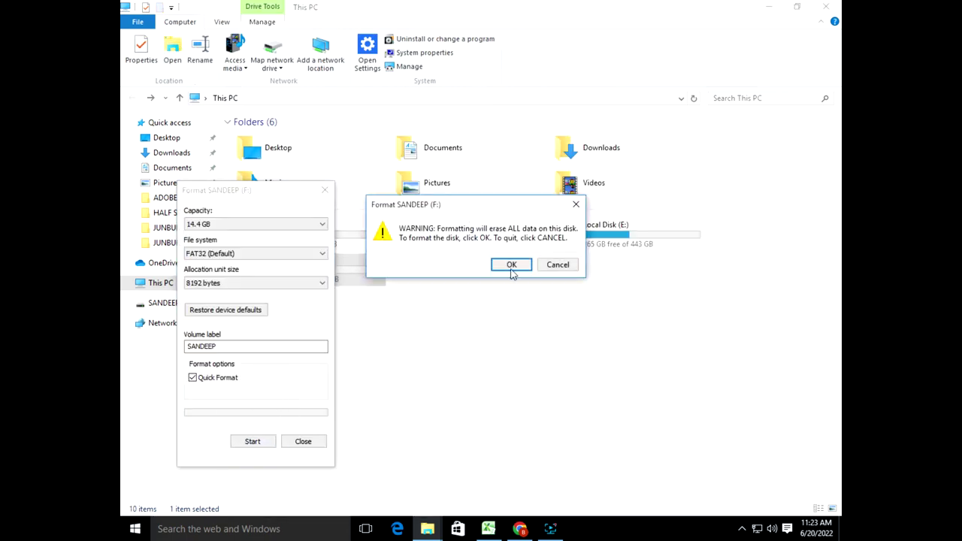
{"action": "left_click", "coordinate": [511, 265]}
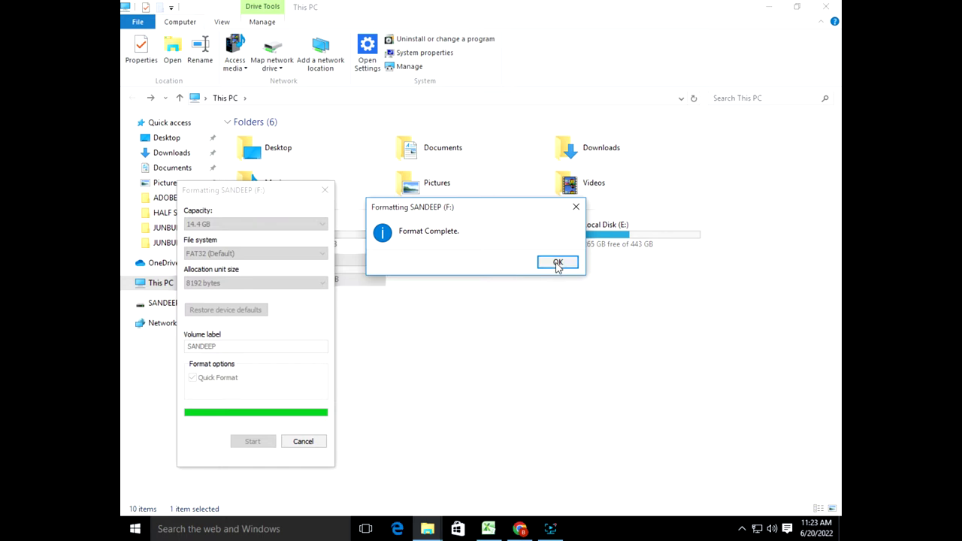
Dismiss the format completion message and the format dialog for drive F:, and close This PC.
{"action": "left_click", "coordinate": [556, 264]}
{"action": "left_click", "coordinate": [325, 190]}
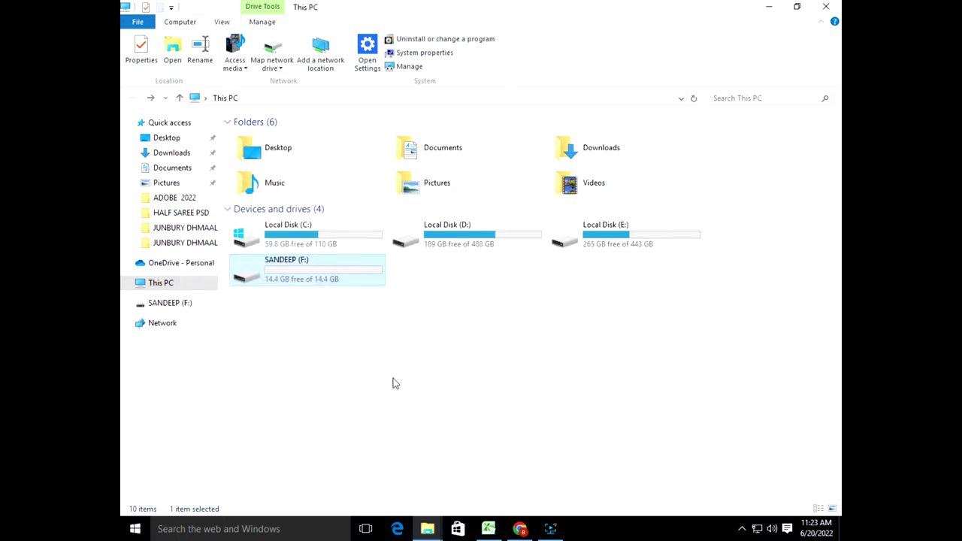
{"action": "left_click", "coordinate": [834, 7]}
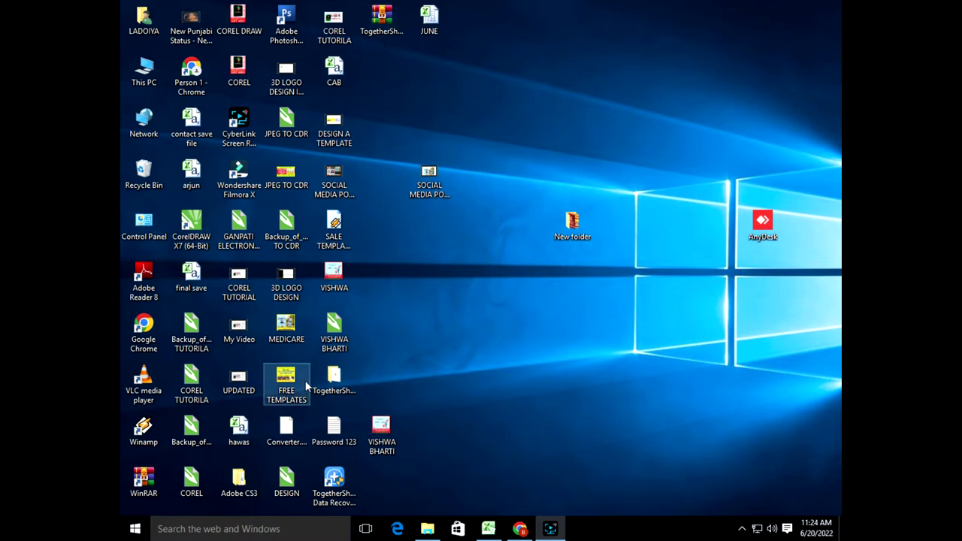
Launch TogetherShare Data Recovery 7.3 and start scanning external drive F: for lost data.
{"action": "double_click", "coordinate": [335, 380]}
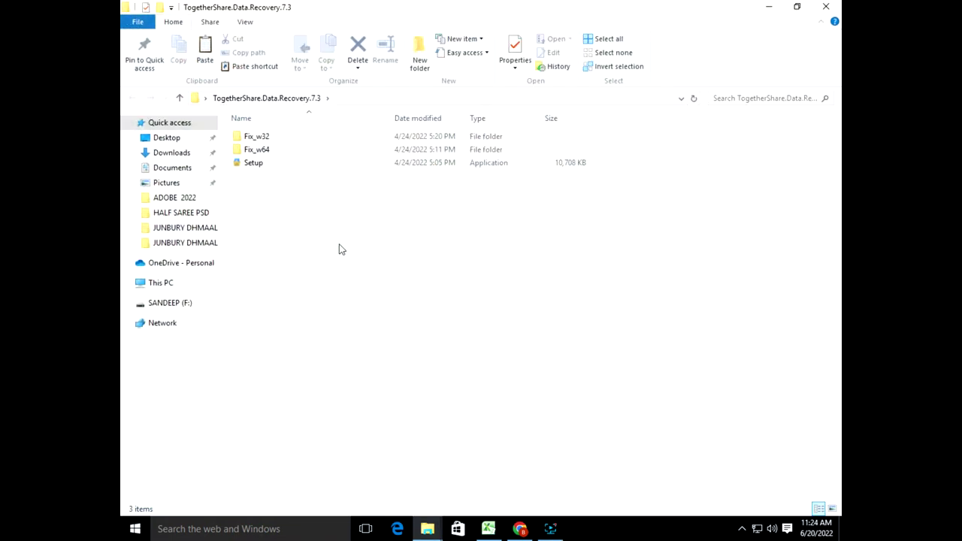
{"action": "key", "text": "alt+F4"}
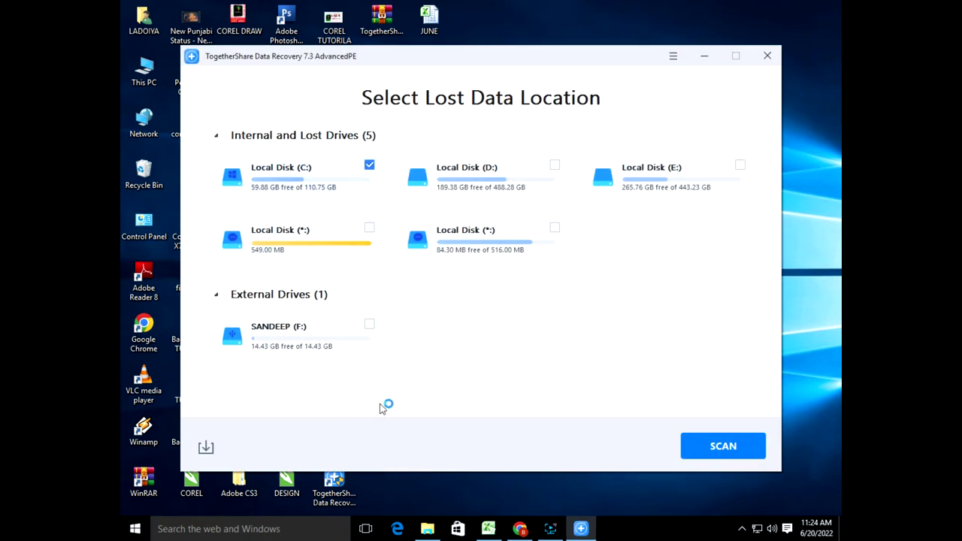
{"action": "left_click", "coordinate": [293, 342]}
{"action": "left_click", "coordinate": [699, 449]}
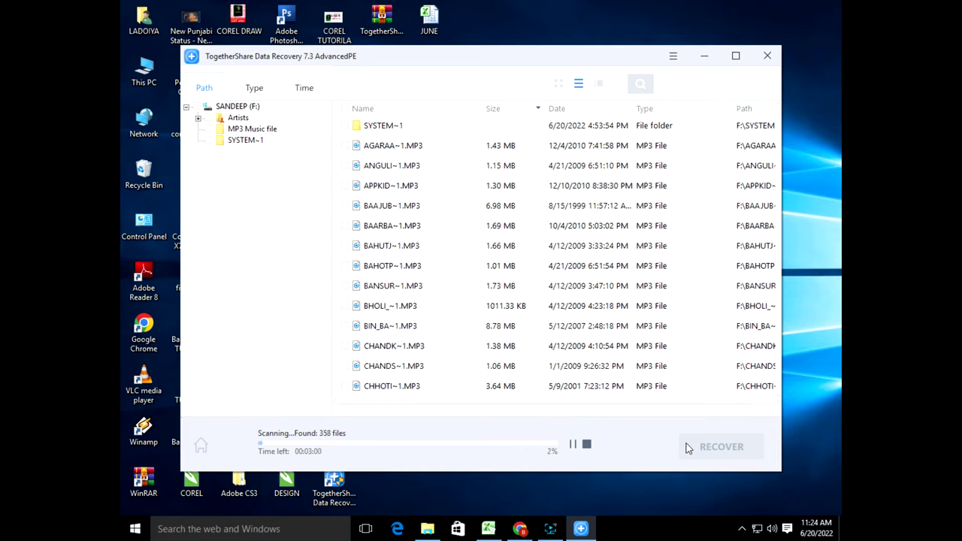
Examine the list of MP3 files and folders found on drive F: while the scan is running.
{"action": "scroll", "coordinate": [630, 340], "scroll_direction": "down", "scroll_amount": 20}
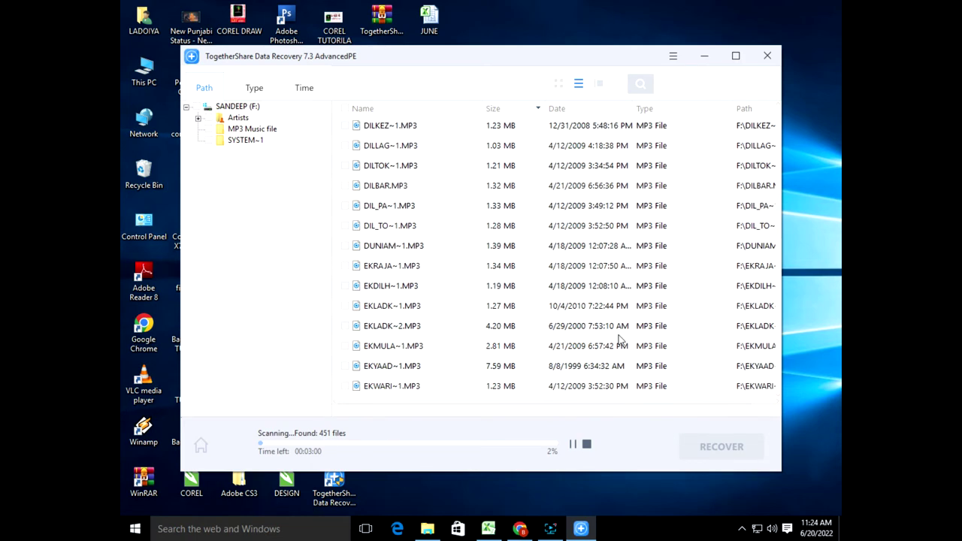
{"action": "scroll", "coordinate": [556, 346], "scroll_direction": "down", "scroll_amount": 7}
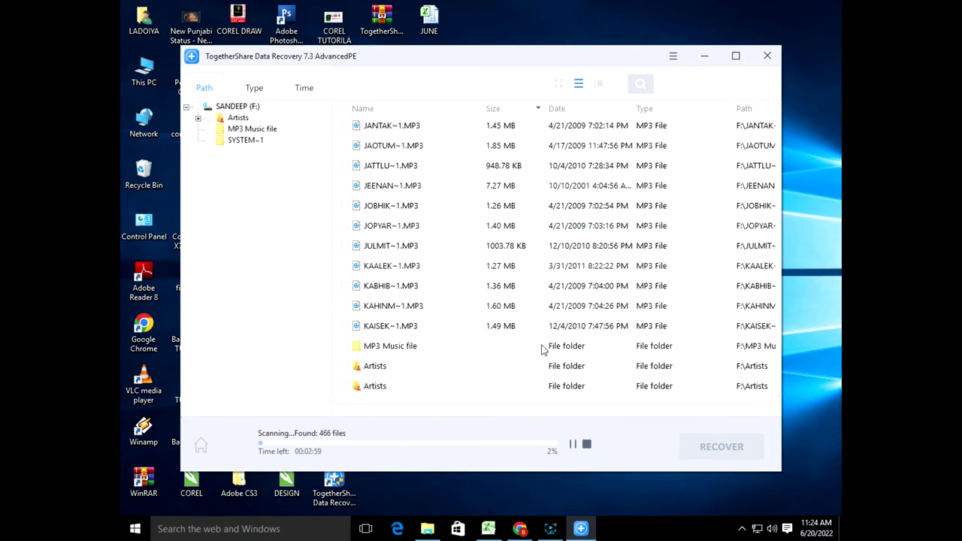
{"action": "scroll", "coordinate": [461, 340], "scroll_direction": "up", "scroll_amount": 20}
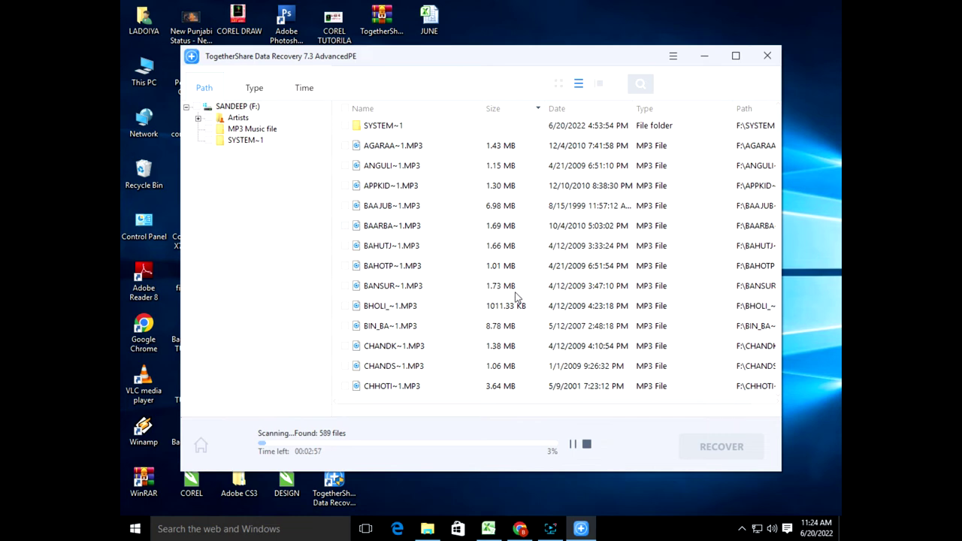
{"action": "scroll", "coordinate": [496, 298], "scroll_direction": "down", "scroll_amount": 20}
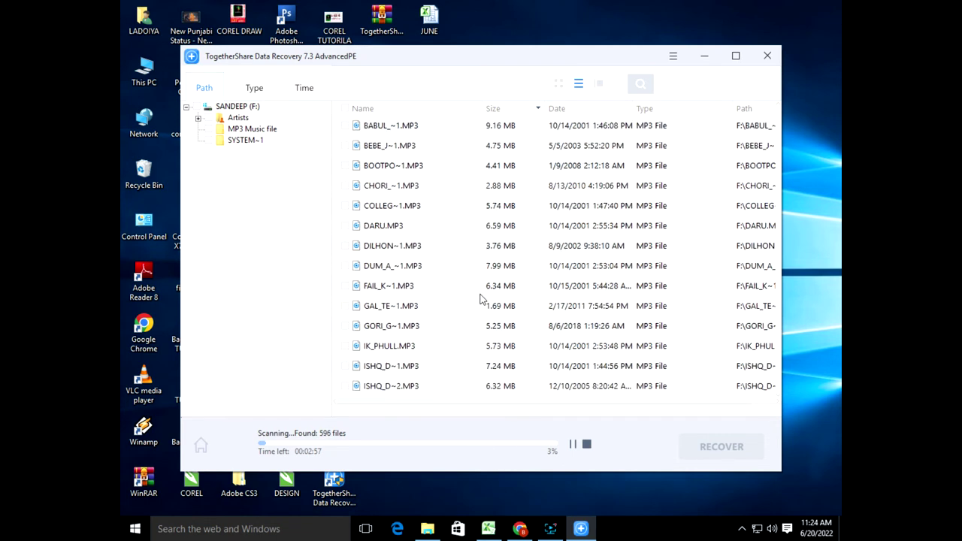
{"action": "scroll", "coordinate": [481, 298], "scroll_direction": "down", "scroll_amount": 10}
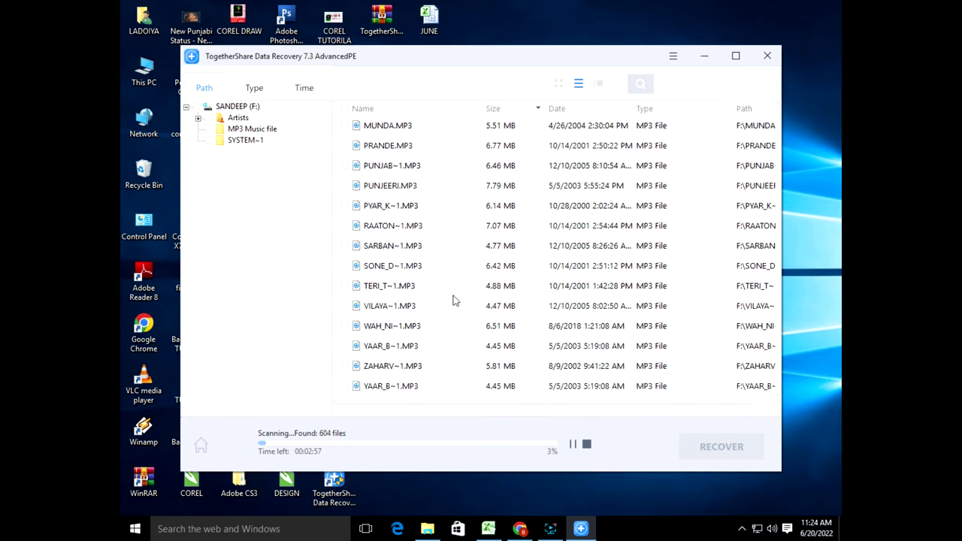
{"action": "left_click", "coordinate": [550, 528]}
{"action": "left_click", "coordinate": [549, 530]}
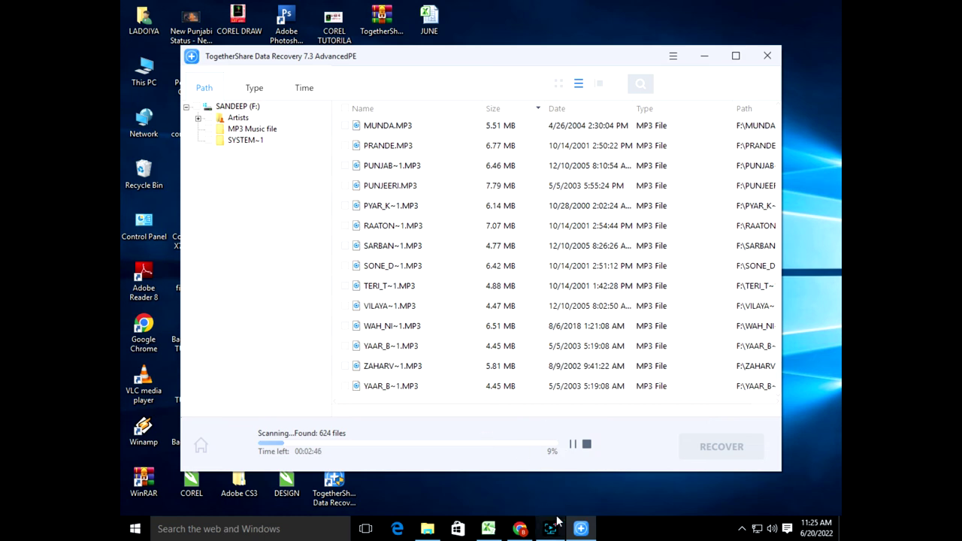
Try to recover KIBANU~1.MP3 from the partial scan results, dismissing the license and incomplete-scan dialogs.
{"action": "scroll", "coordinate": [465, 261], "scroll_direction": "up", "scroll_amount": 4}
{"action": "left_click", "coordinate": [414, 245]}
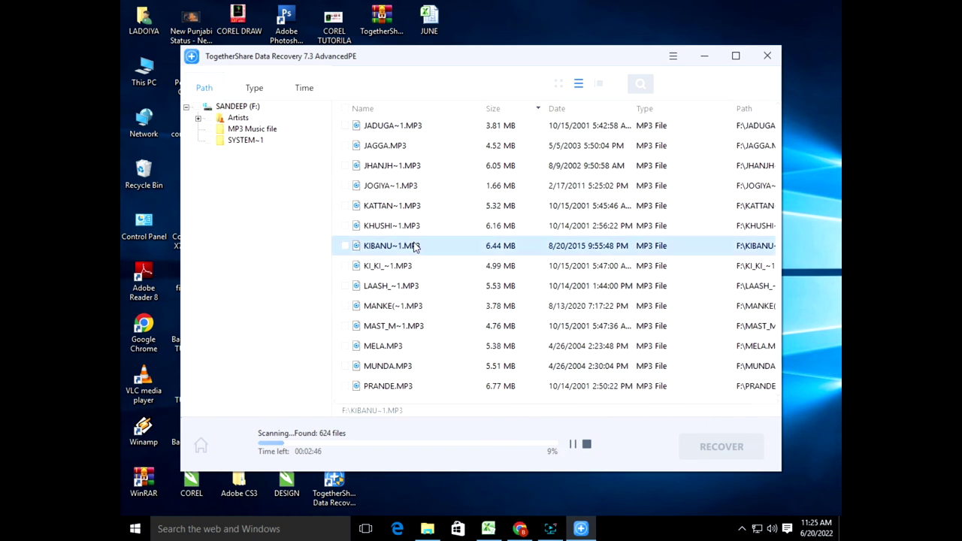
{"action": "right_click", "coordinate": [410, 245]}
{"action": "left_click", "coordinate": [355, 250]}
{"action": "right_click", "coordinate": [365, 248]}
{"action": "left_click", "coordinate": [398, 254]}
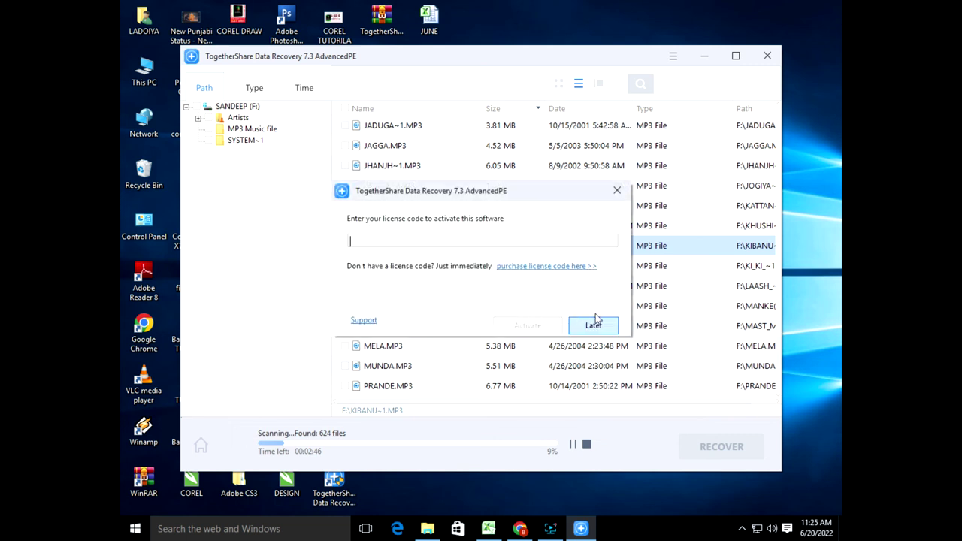
{"action": "left_click", "coordinate": [617, 190]}
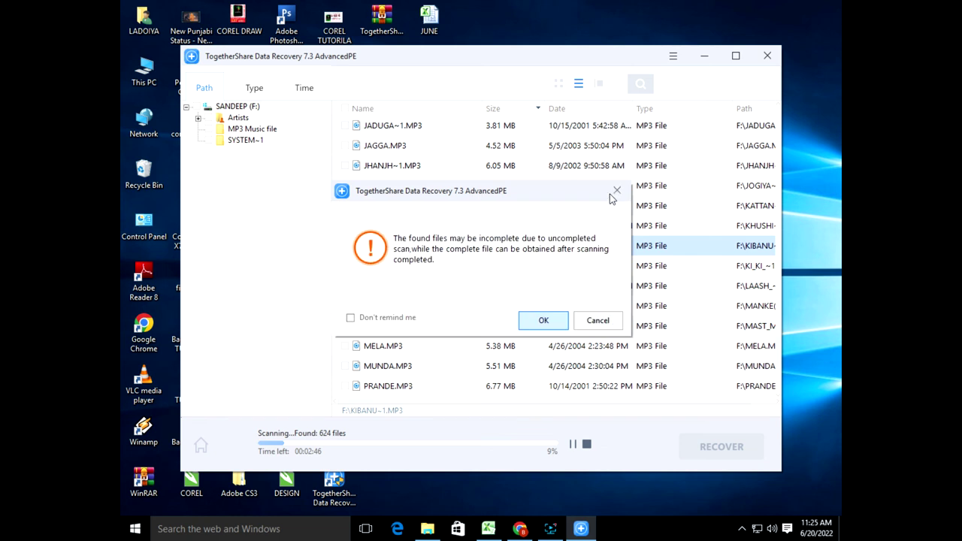
{"action": "left_click", "coordinate": [597, 322]}
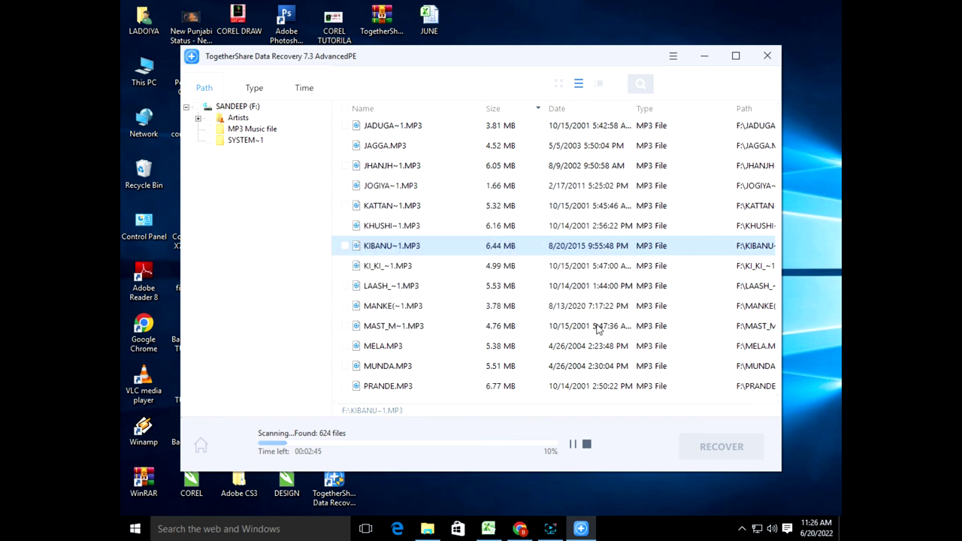
Minimize the recovery program and open the Enterprise folder inside Fix_w64 of the TogetherShare.Data.Recovery.7.3 folder.
{"action": "left_click", "coordinate": [711, 55]}
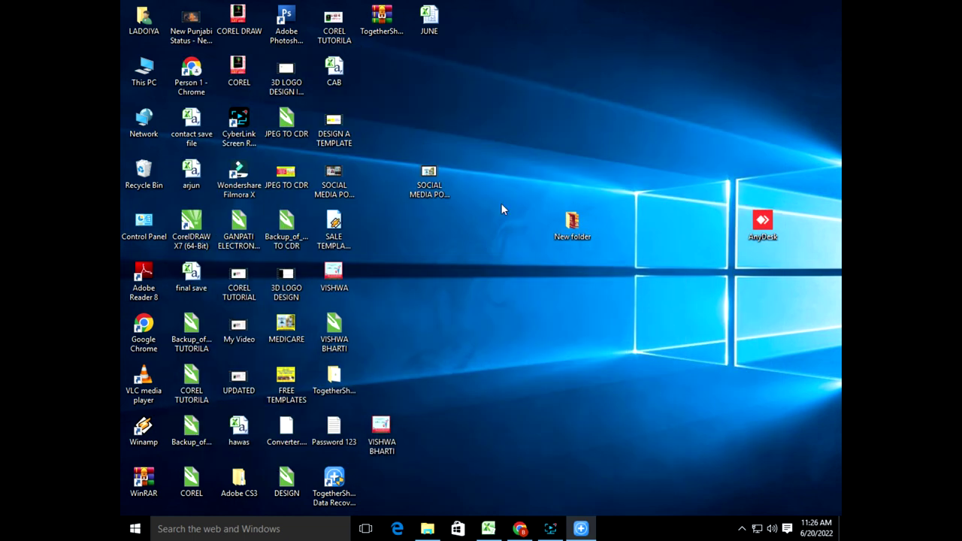
{"action": "double_click", "coordinate": [334, 379]}
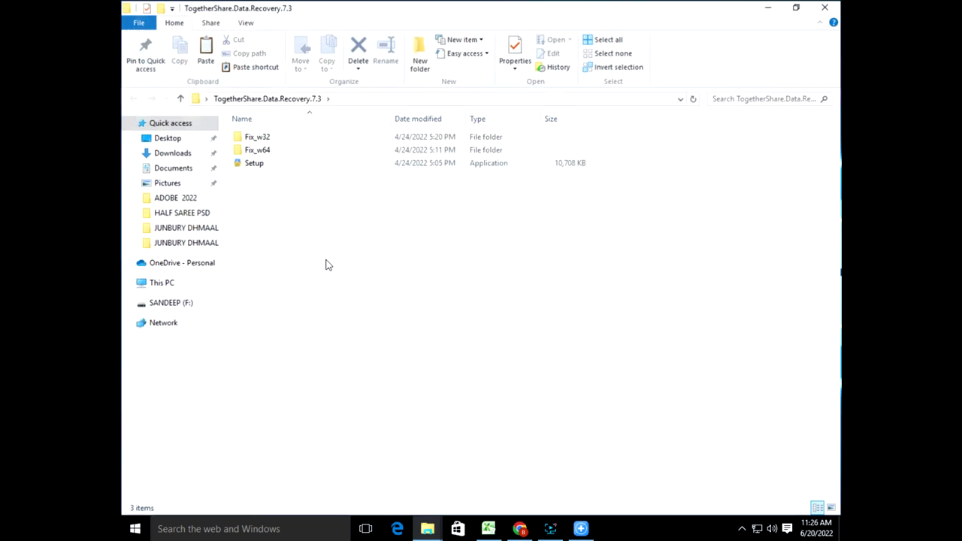
{"action": "double_click", "coordinate": [272, 151]}
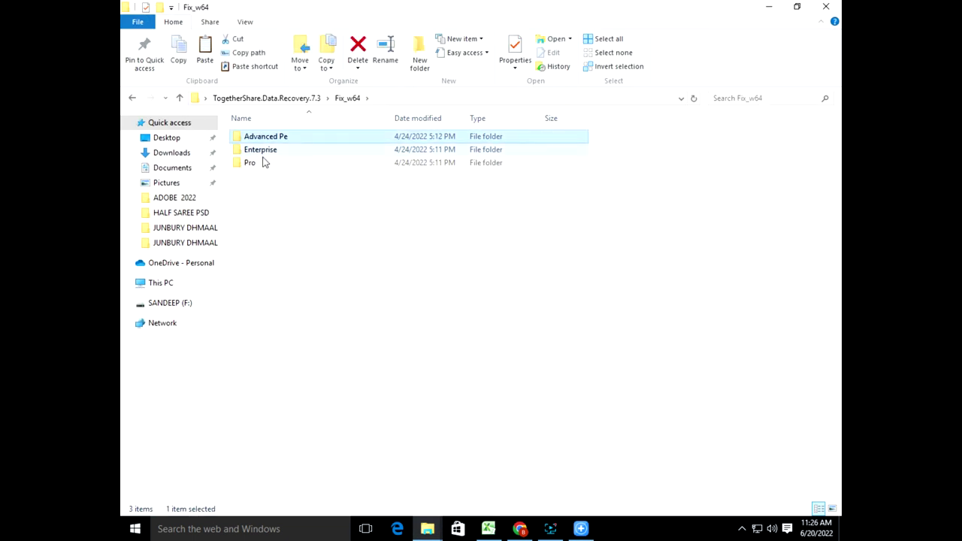
{"action": "left_click", "coordinate": [260, 161]}
{"action": "double_click", "coordinate": [260, 153]}
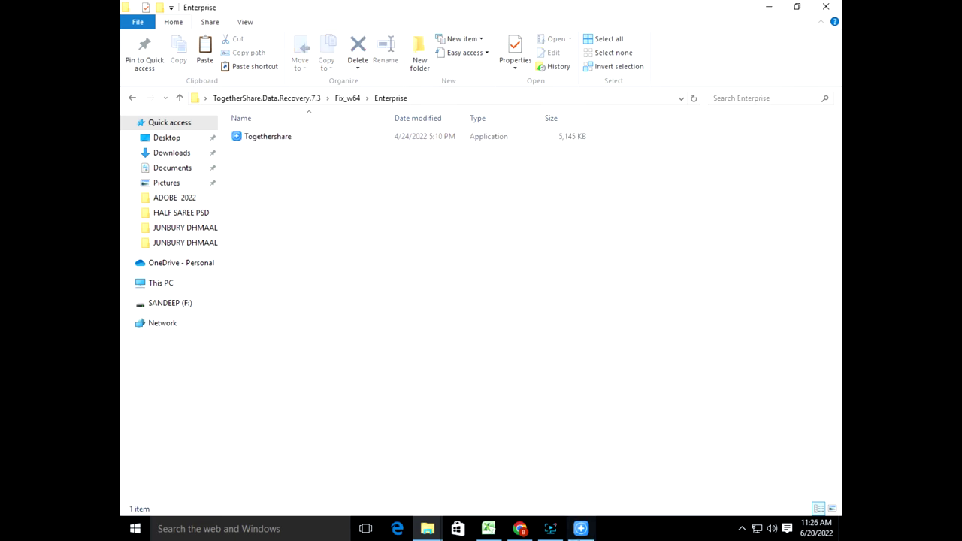